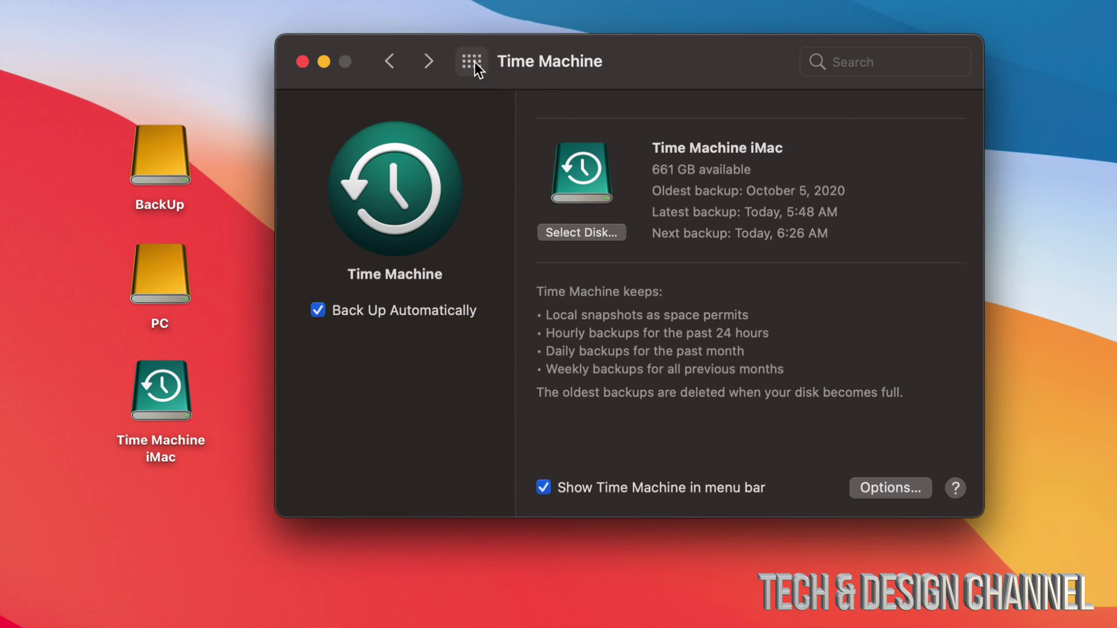
Open the Time Machine settings from the System Preferences overview and position the window beside the desktop drive icons.
click(474, 62)
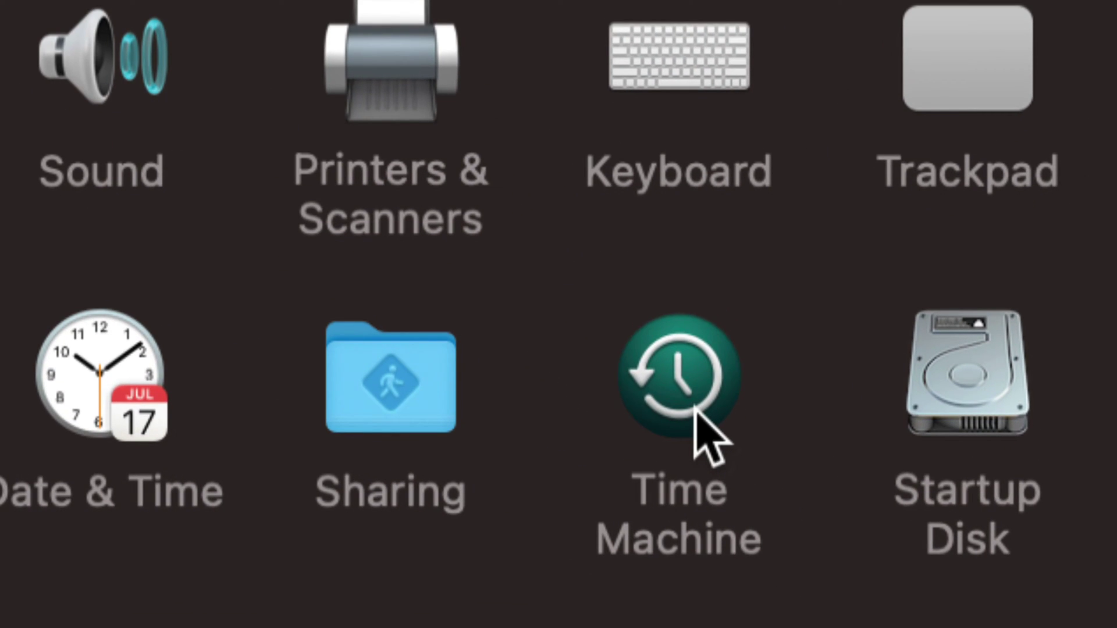
click(695, 410)
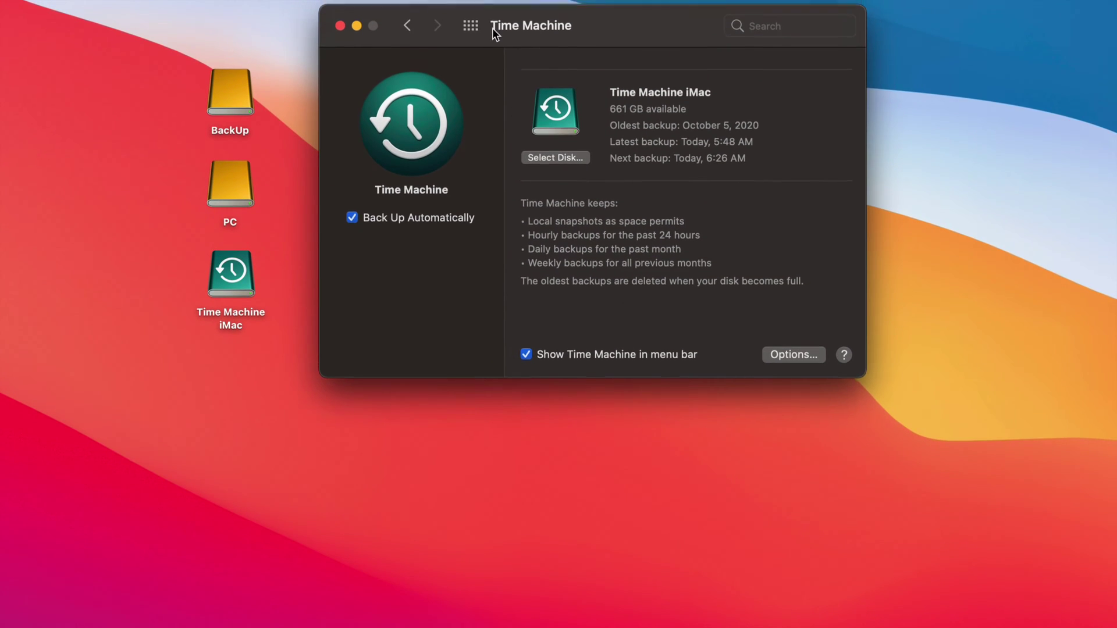
drag(492, 28, 492, 64)
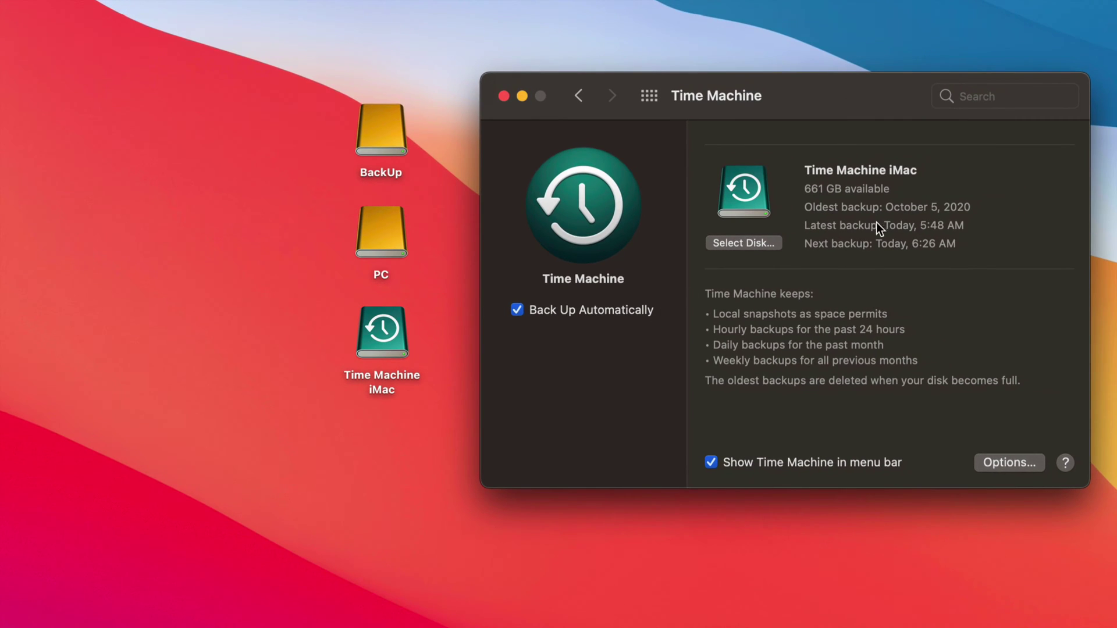
drag(859, 105, 848, 104)
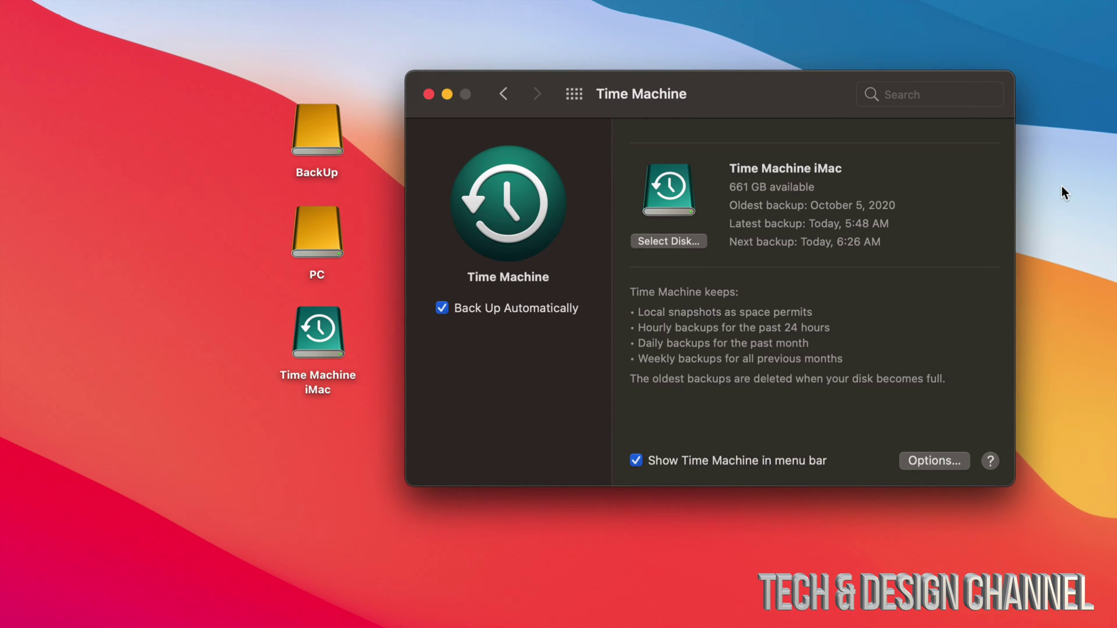
drag(692, 111, 823, 104)
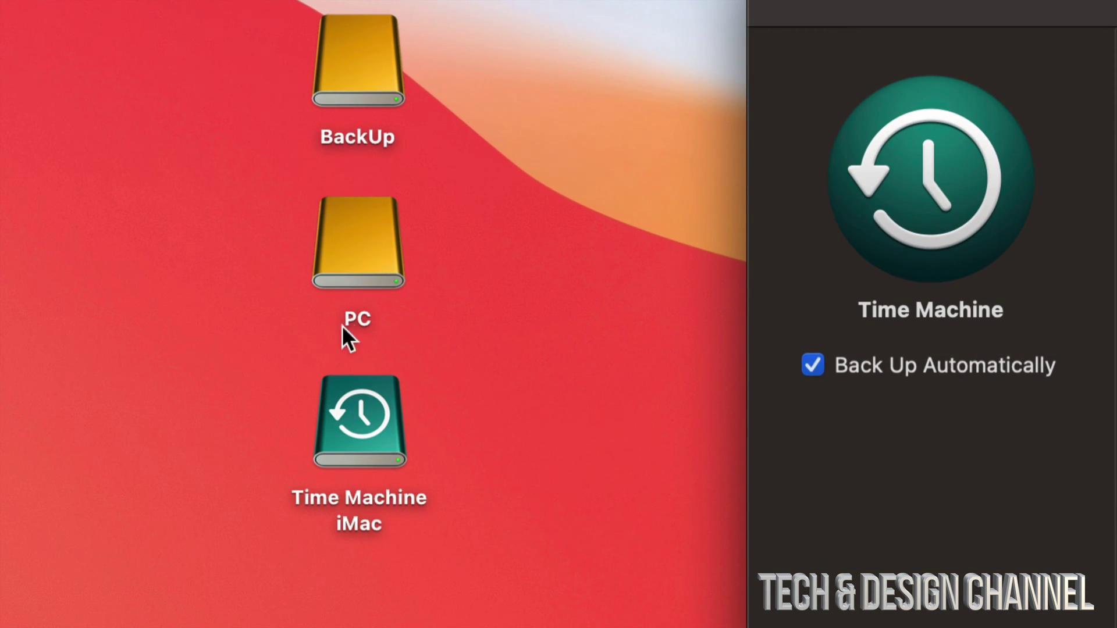
Set the Time Machine iMac drive icon apart on the desktop and examine the BackUp drive among the items excluded from backups.
drag(351, 414, 585, 204)
click(671, 220)
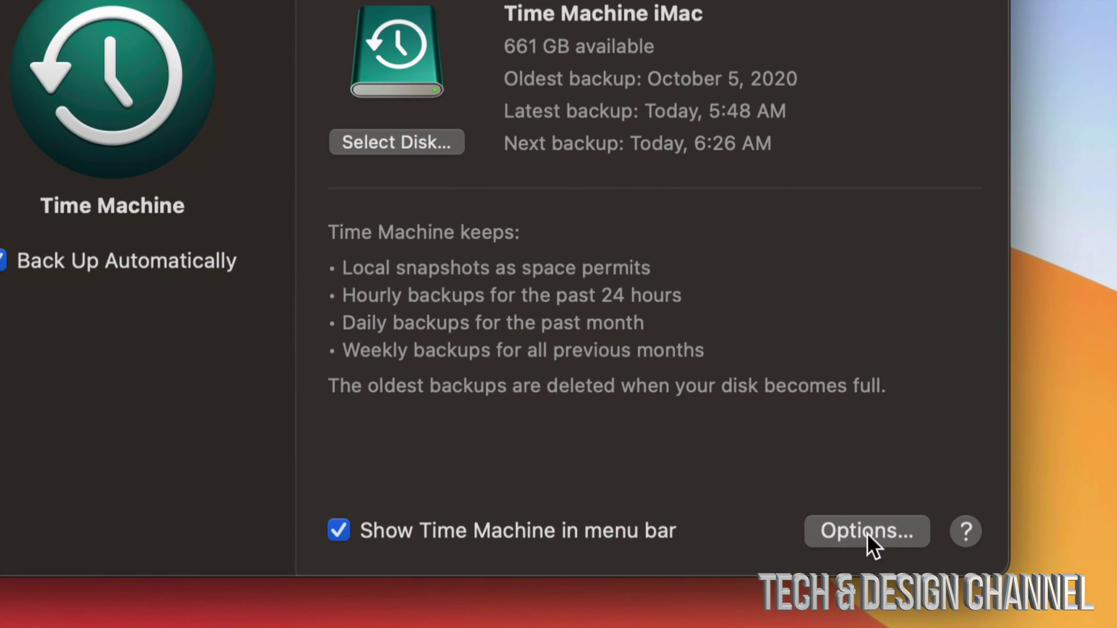
click(839, 530)
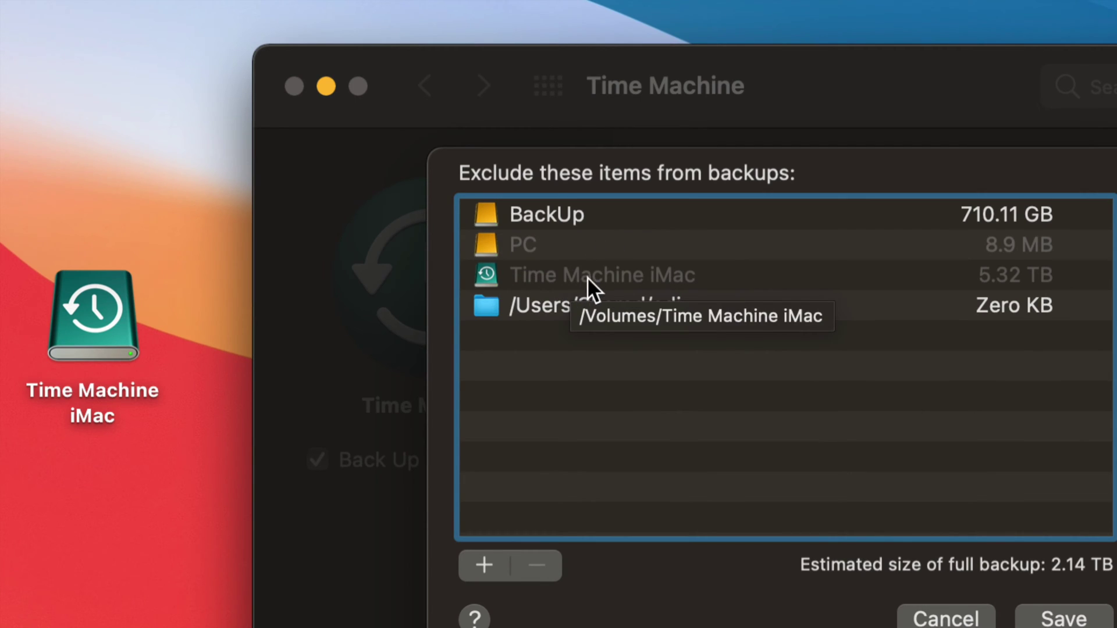
click(535, 215)
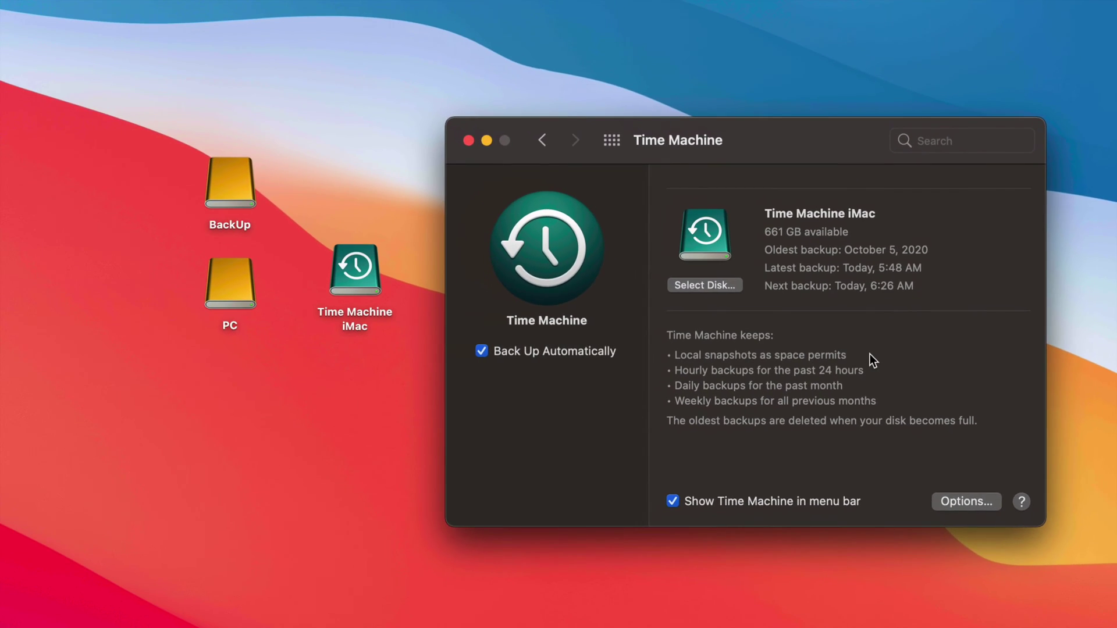
Place the Time Machine iMac drive icon below the PC drive on the desktop and close the Time Machine settings.
drag(364, 265, 232, 375)
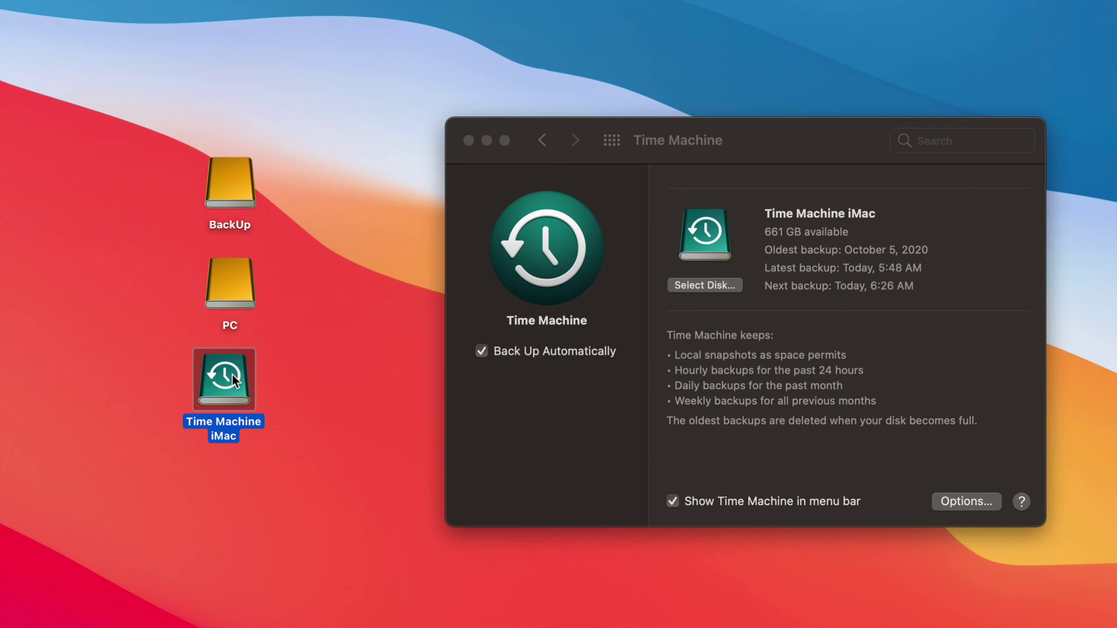
click(766, 149)
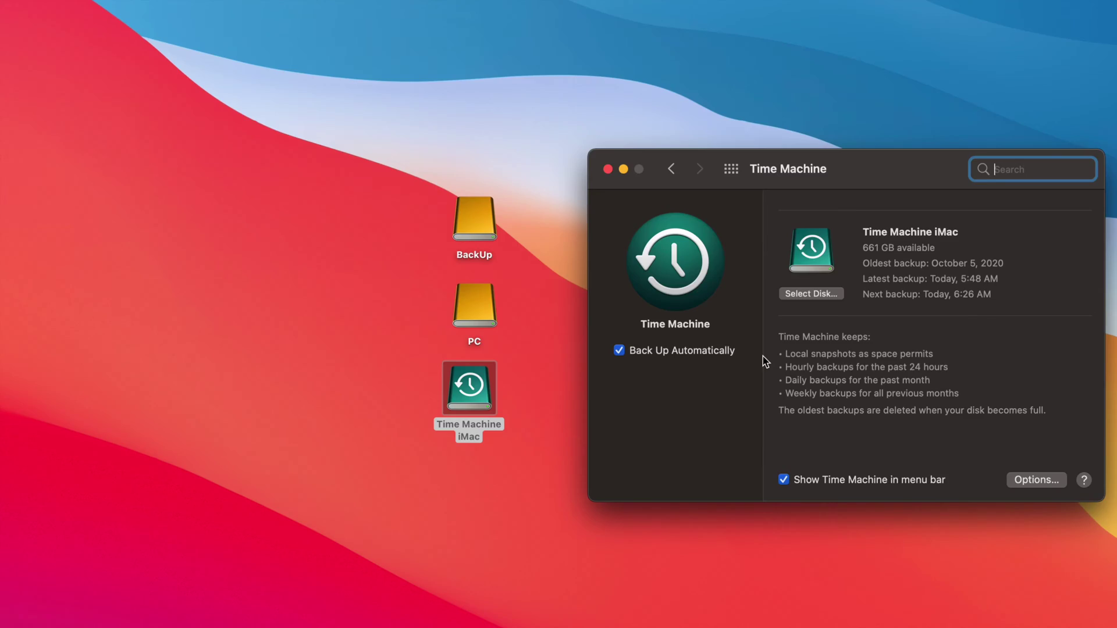
click(608, 170)
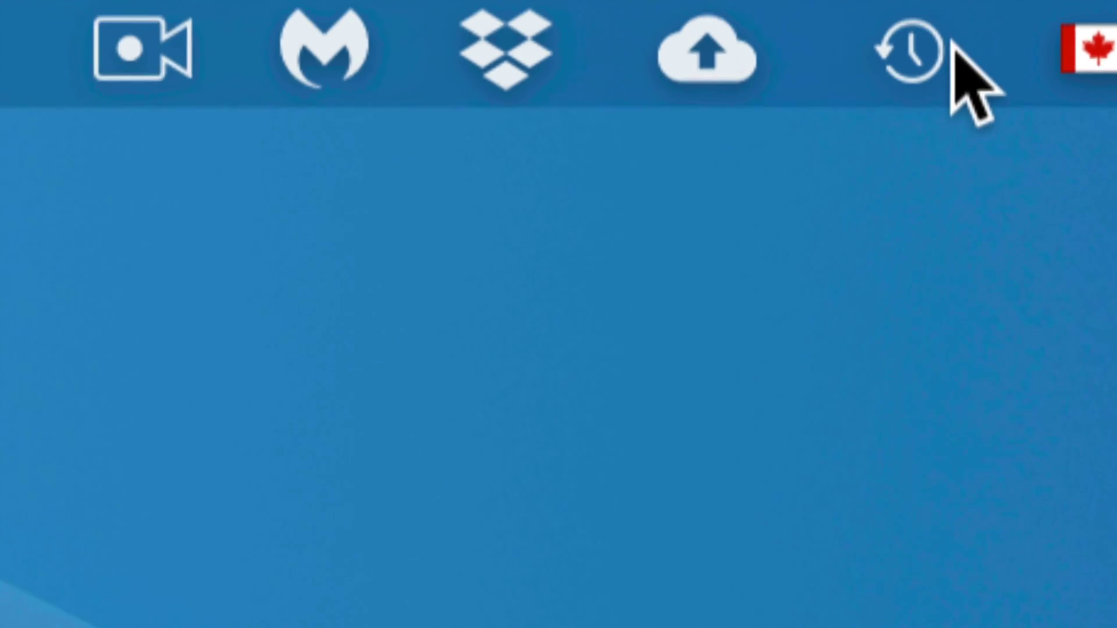
Enter Time Machine and restore the file sd u 1.MP4 from an earlier backup of the Desktop folder.
click(924, 55)
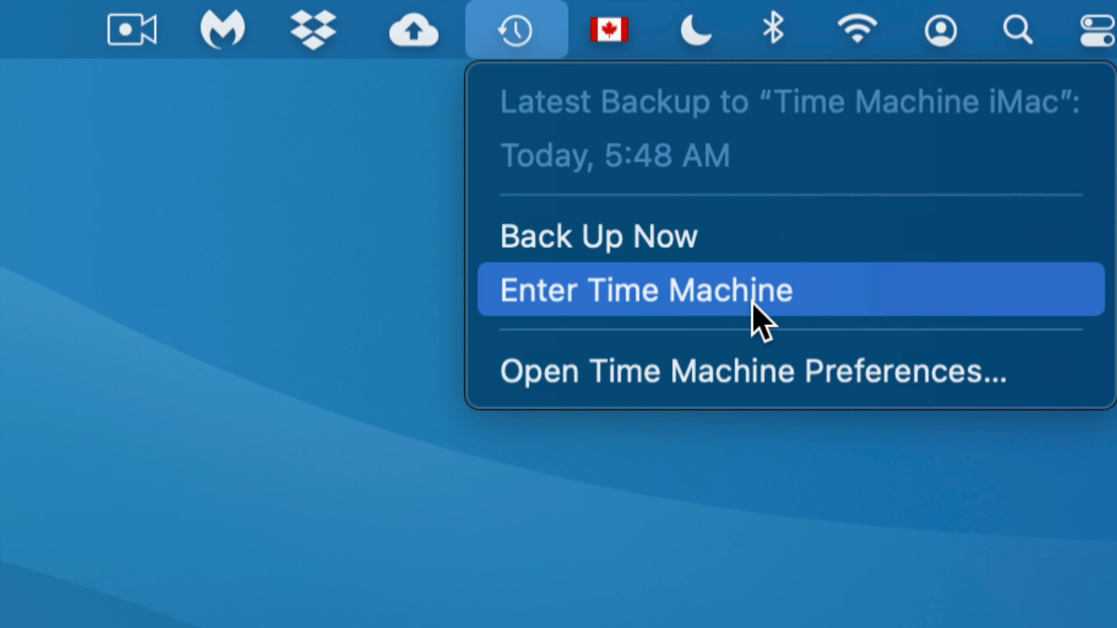
click(663, 298)
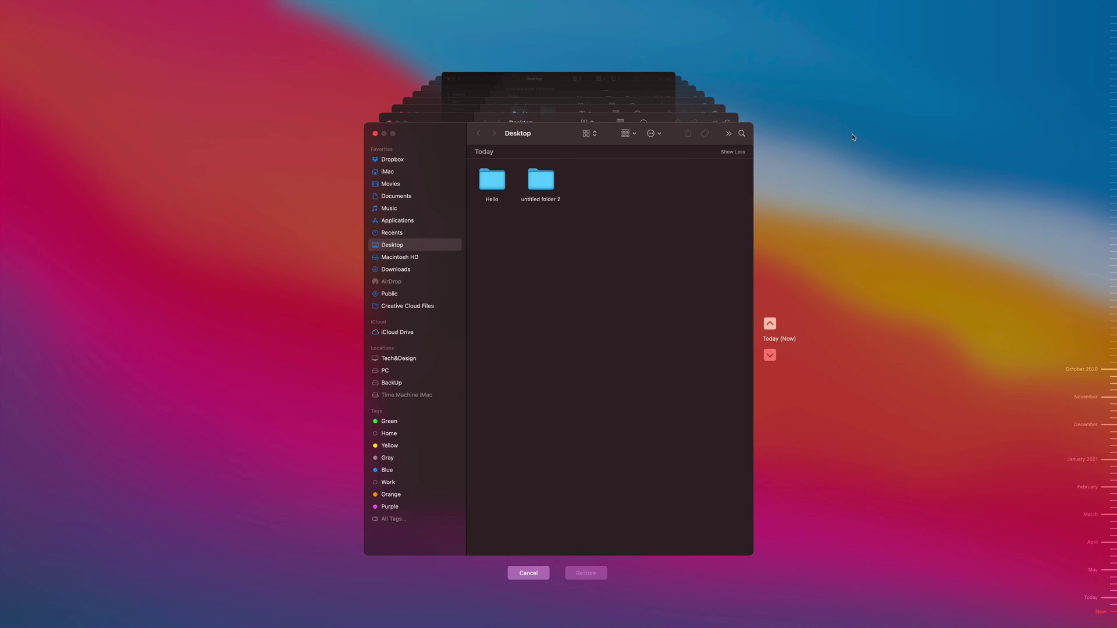
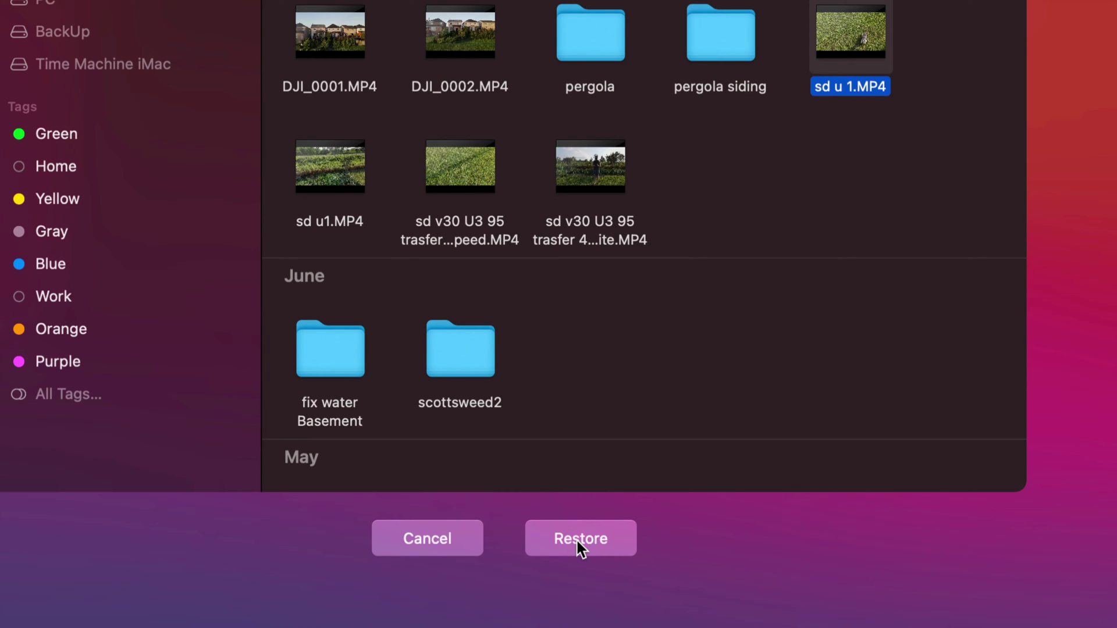
click(593, 539)
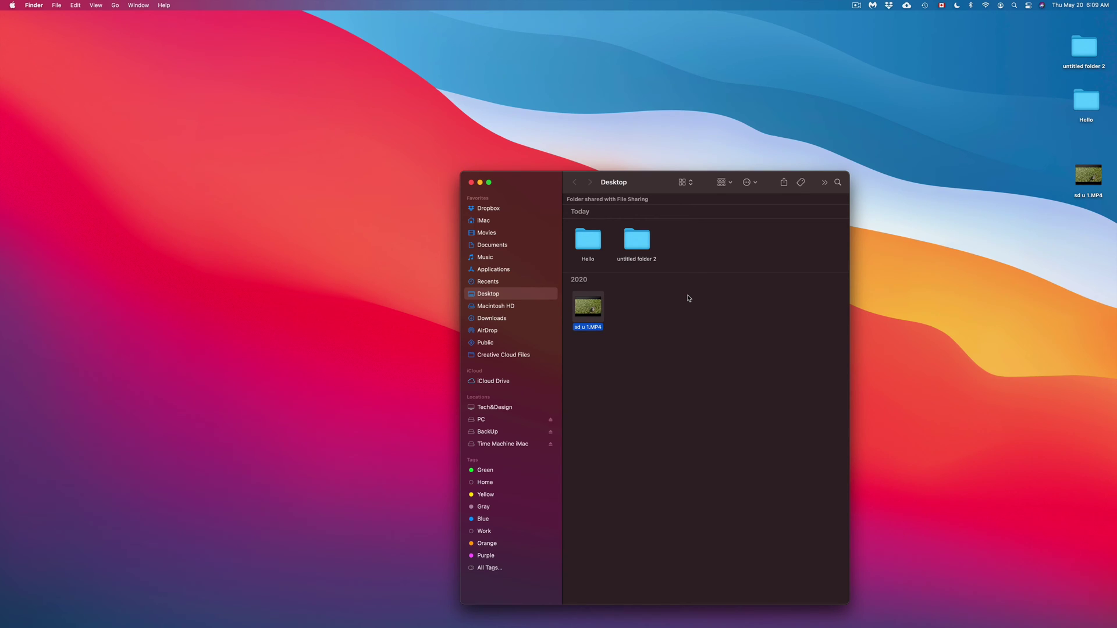
Move the restored sd u 1.MP4 file into the open desktop area beside the Finder window.
drag(1087, 174, 976, 233)
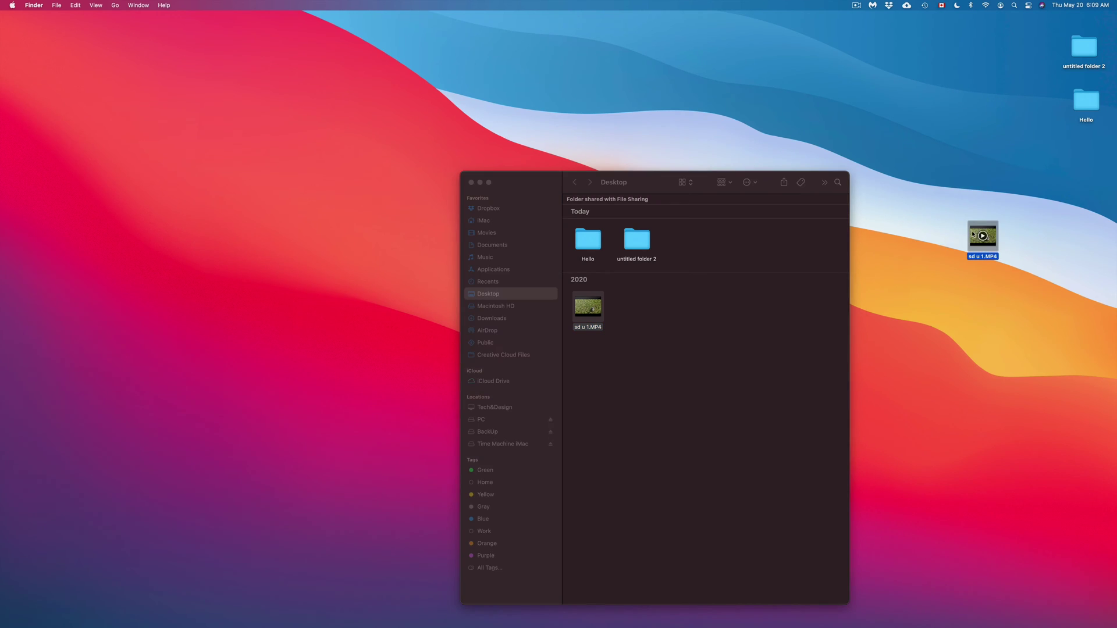
click(547, 184)
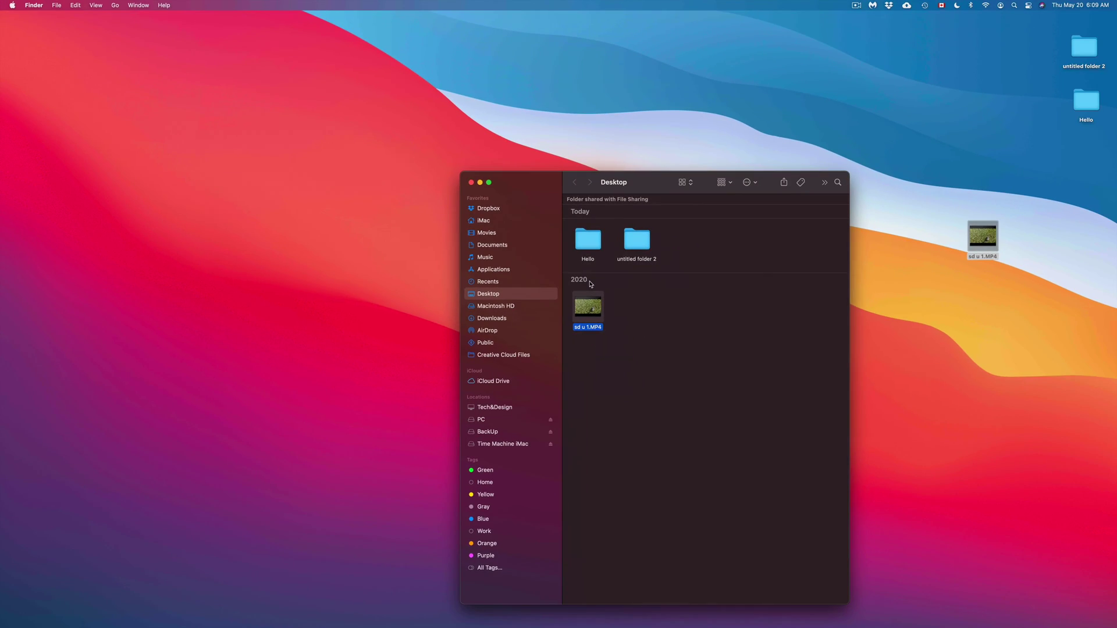
click(982, 237)
drag(982, 238, 991, 171)
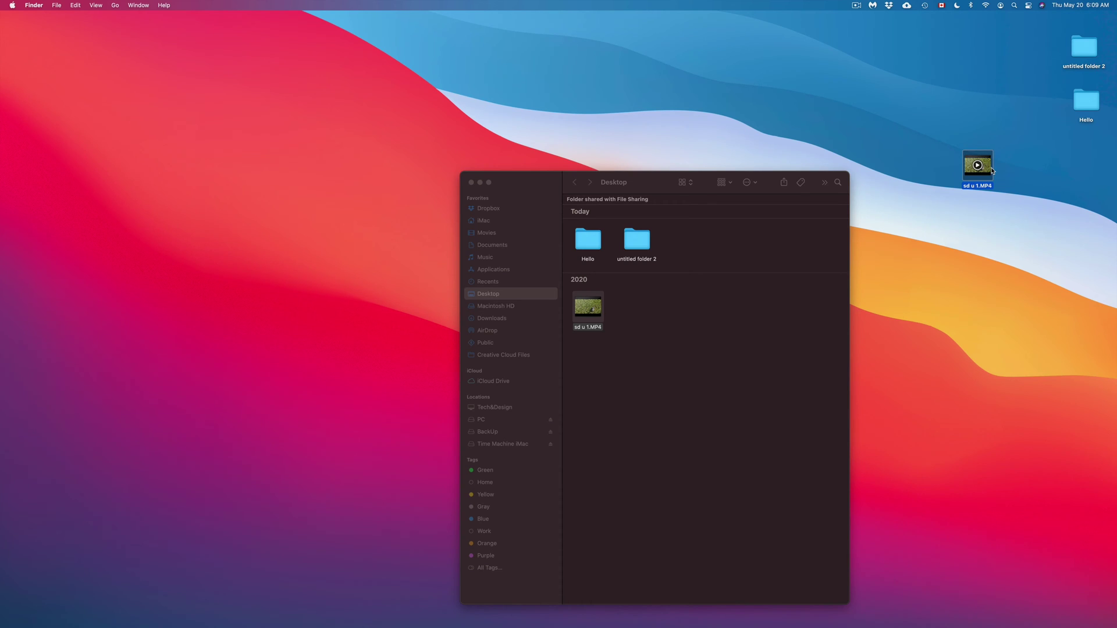
drag(992, 171, 988, 224)
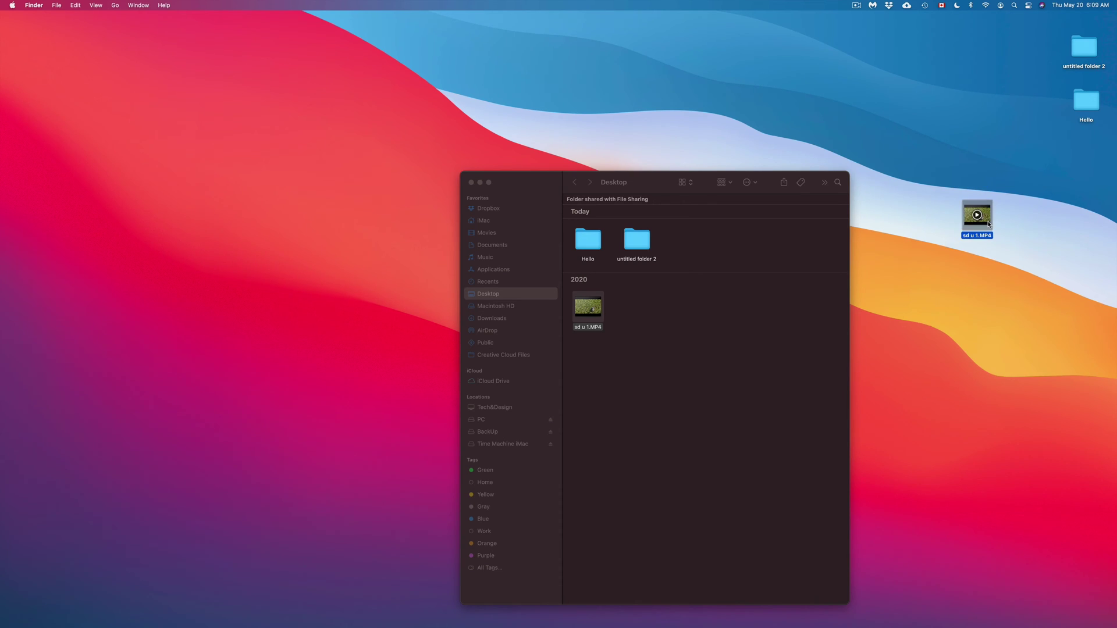
Move the Finder window showing the Desktop folder aside to uncover the drive icons.
drag(652, 182, 619, 166)
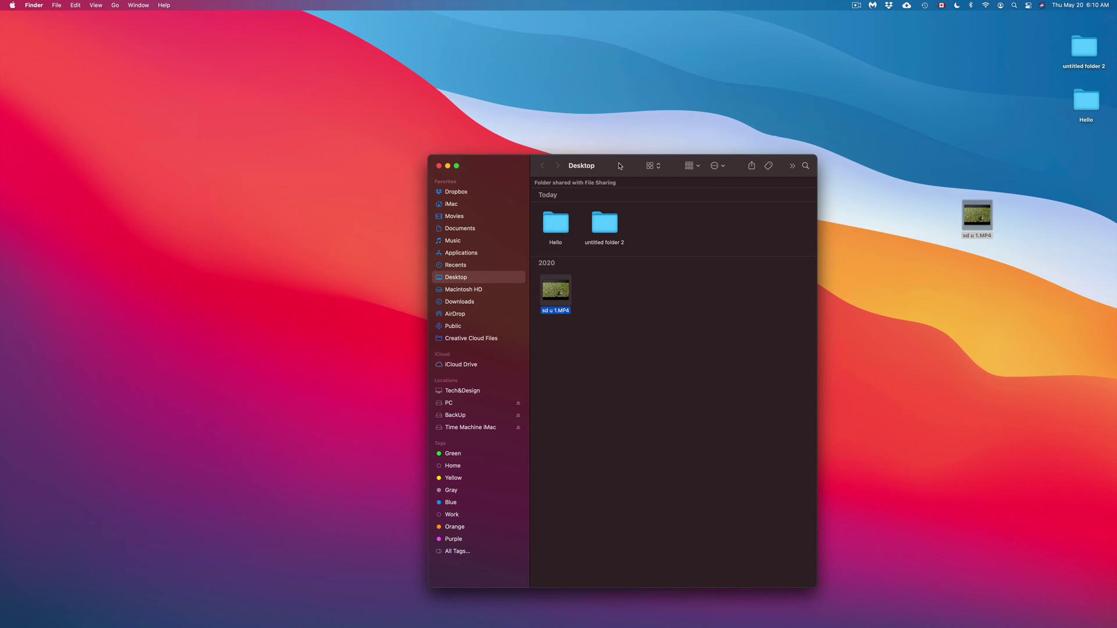
drag(620, 166, 881, 112)
drag(624, 243, 605, 227)
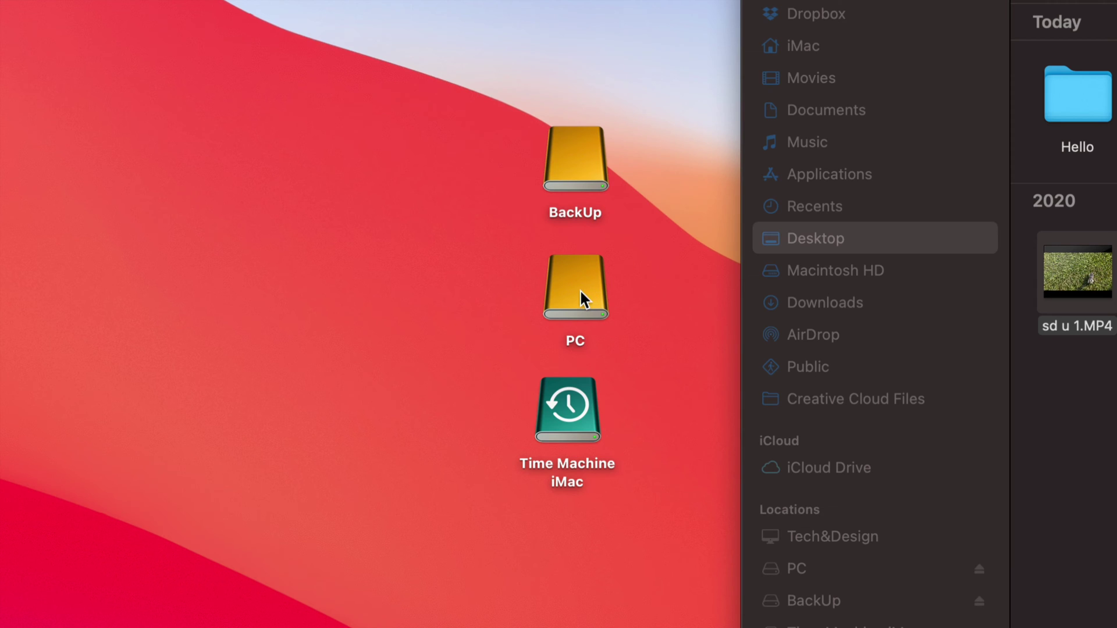
Arrange the drive icons in a row on the desktop in the order BackUp, PC, Time Machine iMac.
drag(531, 259, 476, 173)
click(591, 165)
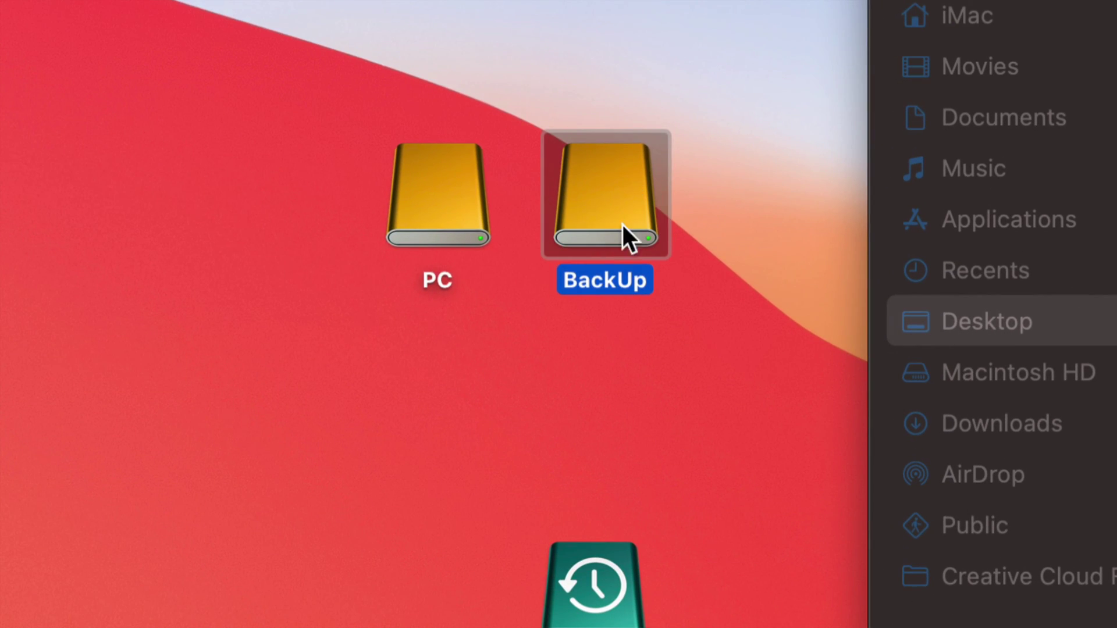
drag(625, 214, 677, 202)
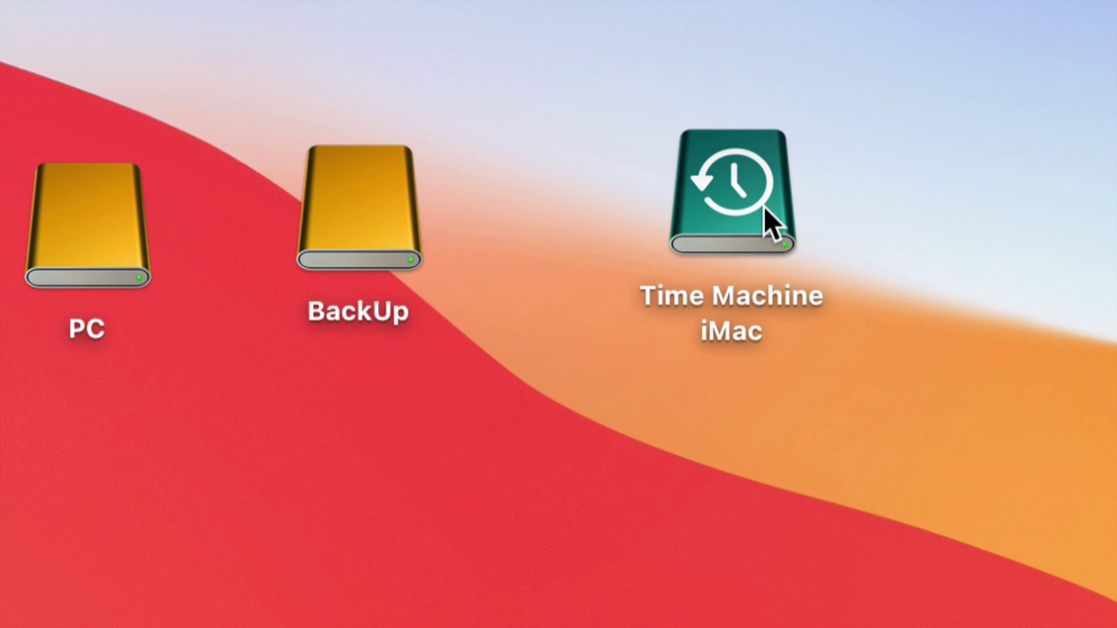
drag(90, 240, 527, 206)
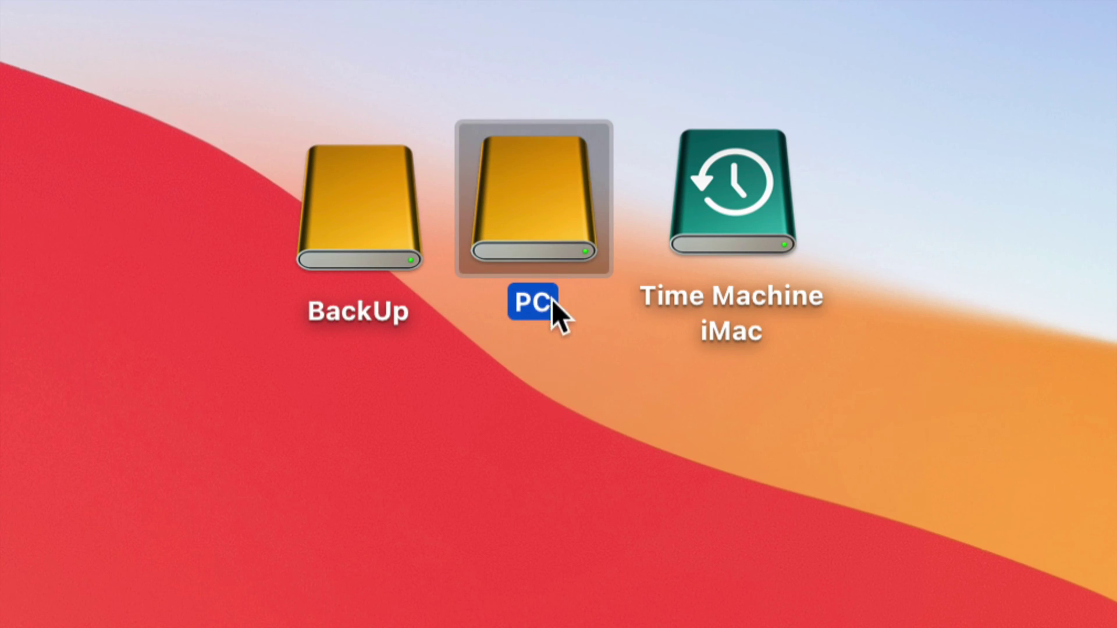
click(581, 379)
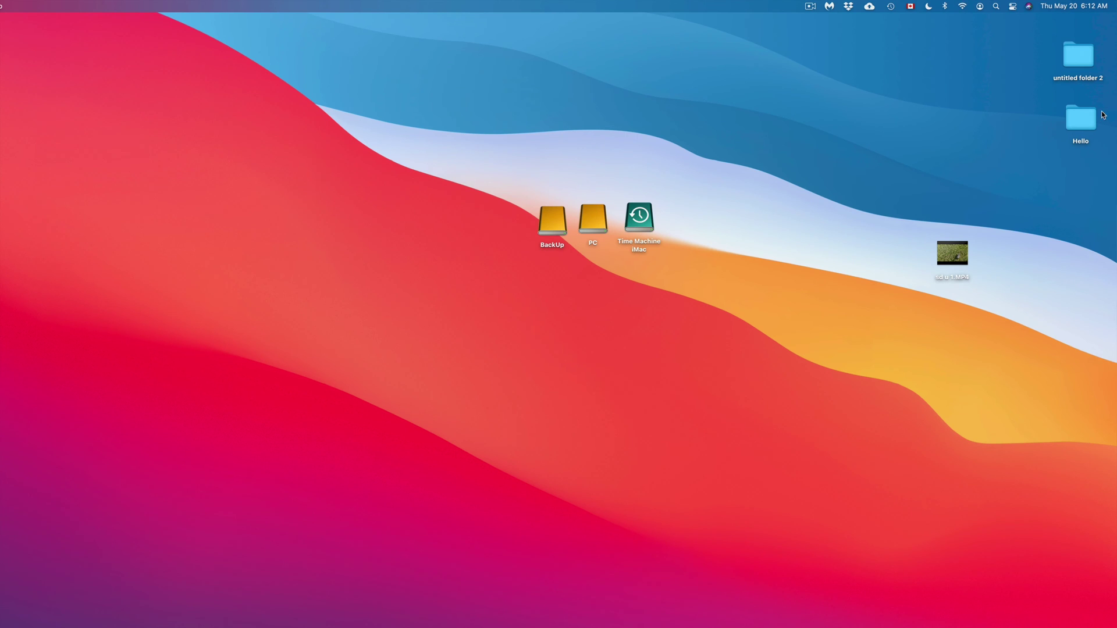
Bring the Hello folder beneath the PC drive icon on the desktop and select the PC and Time Machine iMac drives in turn.
drag(1080, 117, 586, 186)
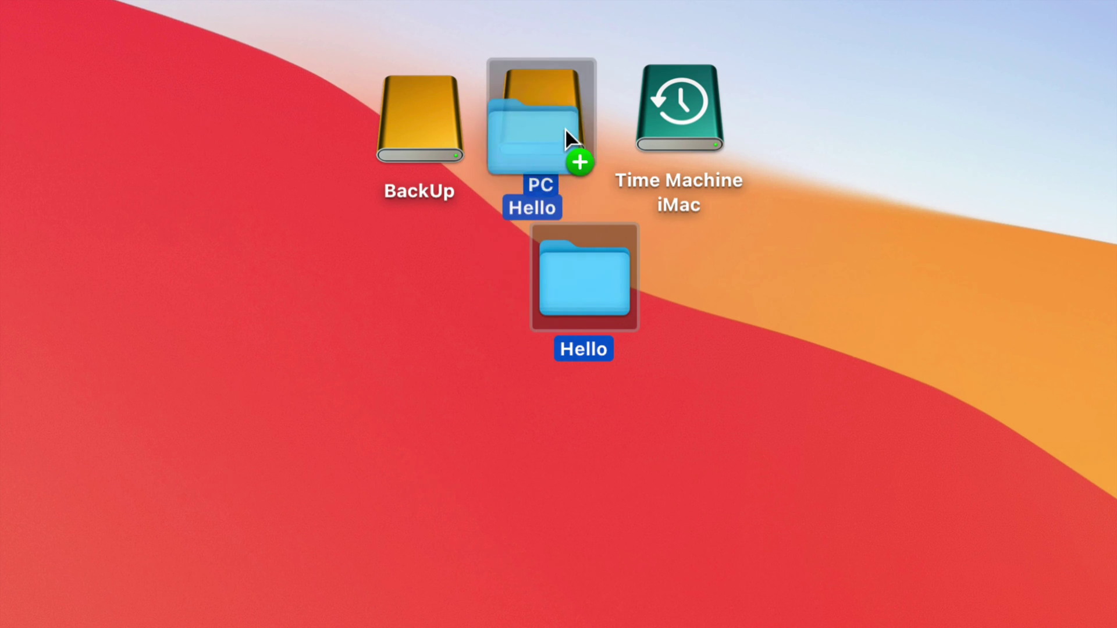
drag(564, 128, 599, 263)
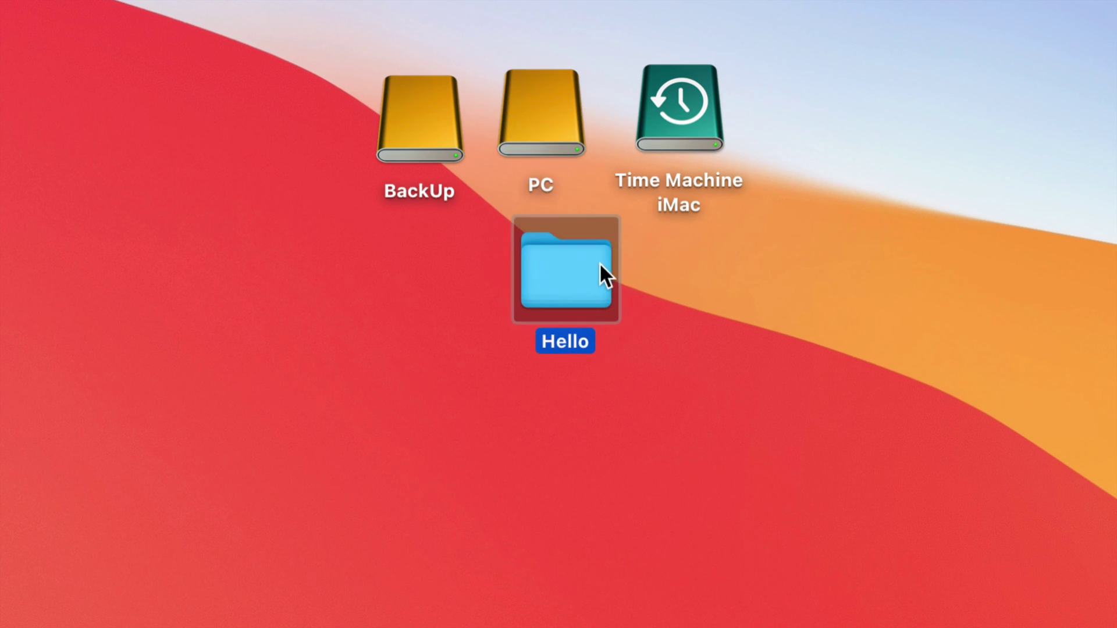
click(544, 124)
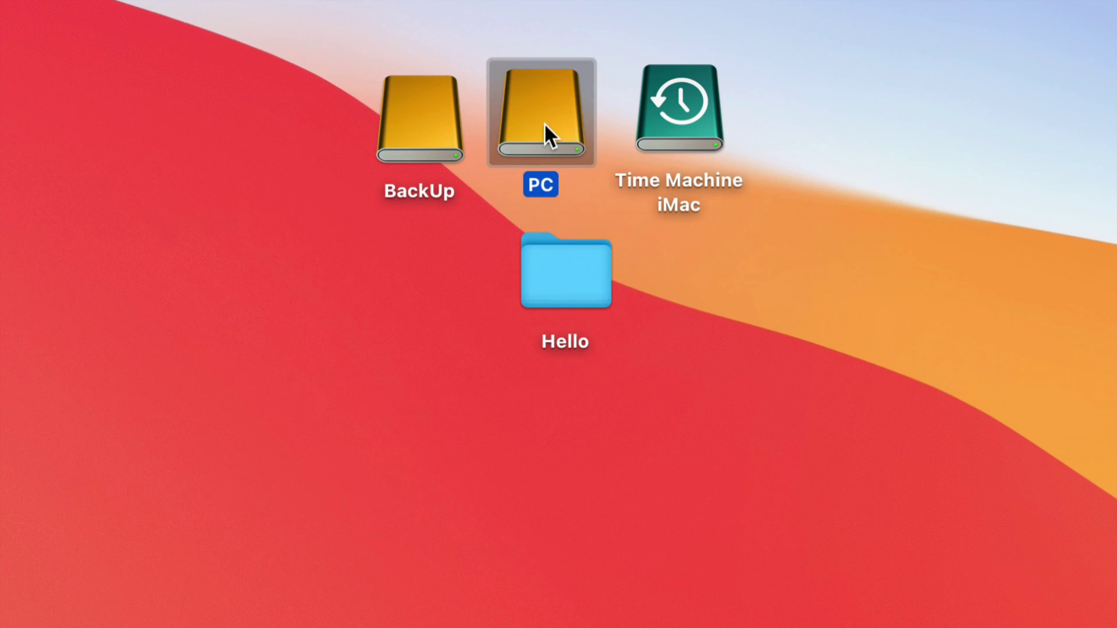
click(696, 123)
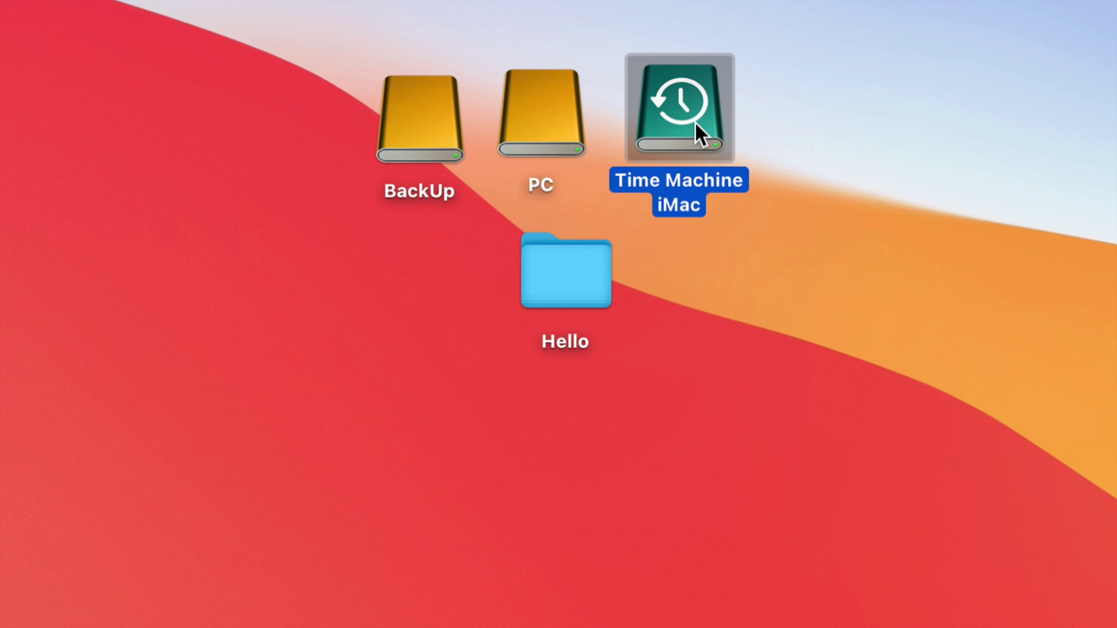
Place the Hello folder beside the Time Machine iMac drive and move sd u 1.MP4 next to the folder.
drag(564, 274, 765, 330)
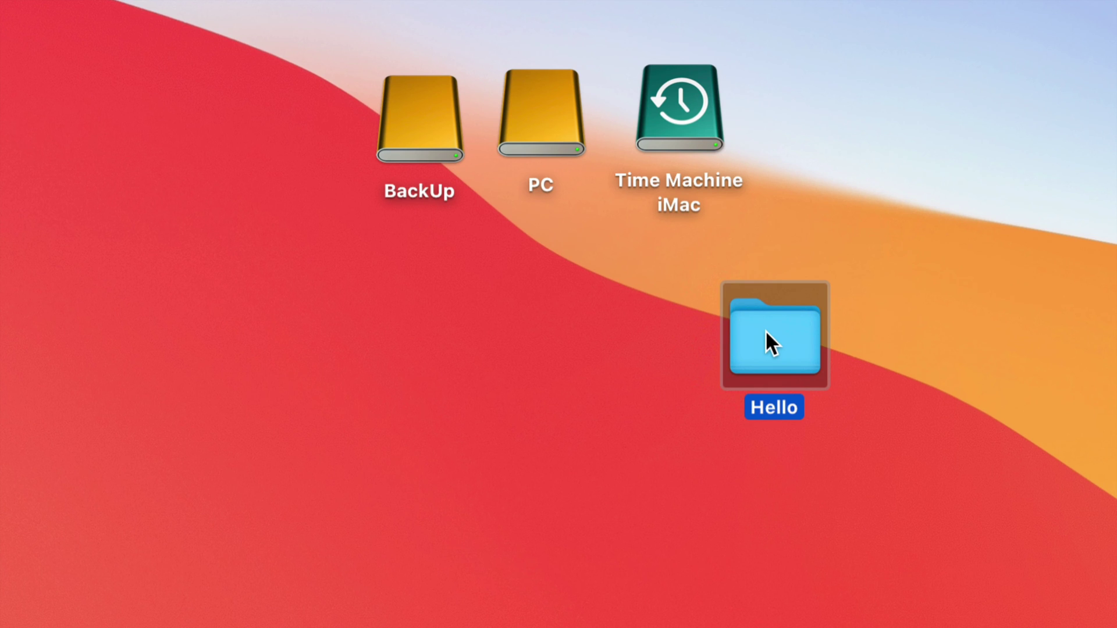
drag(767, 333, 925, 247)
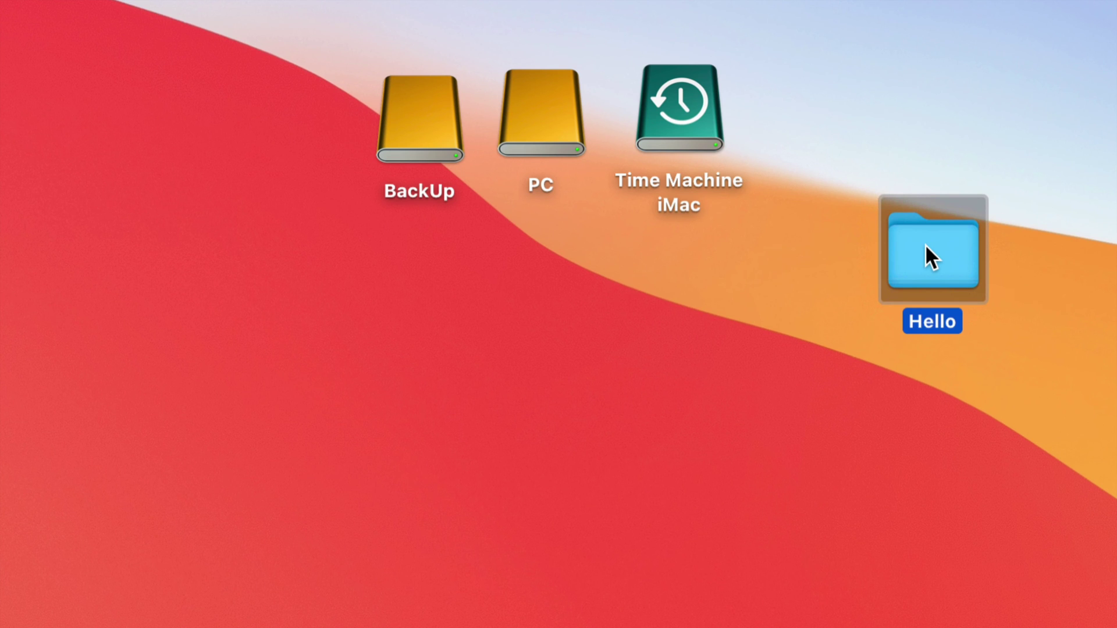
drag(926, 244, 909, 125)
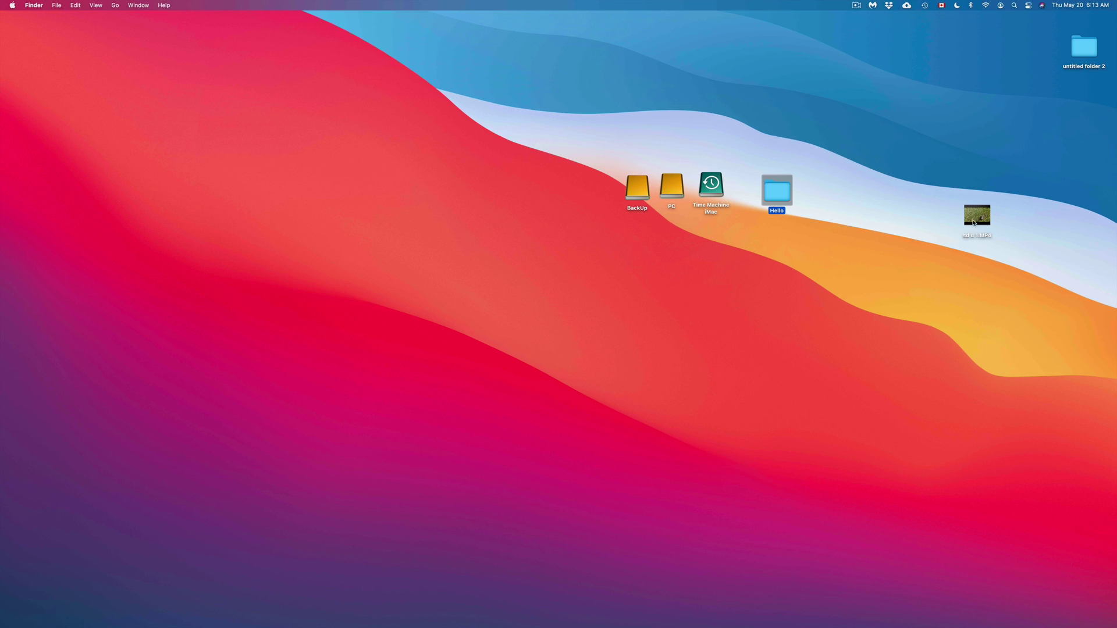
drag(973, 222, 807, 204)
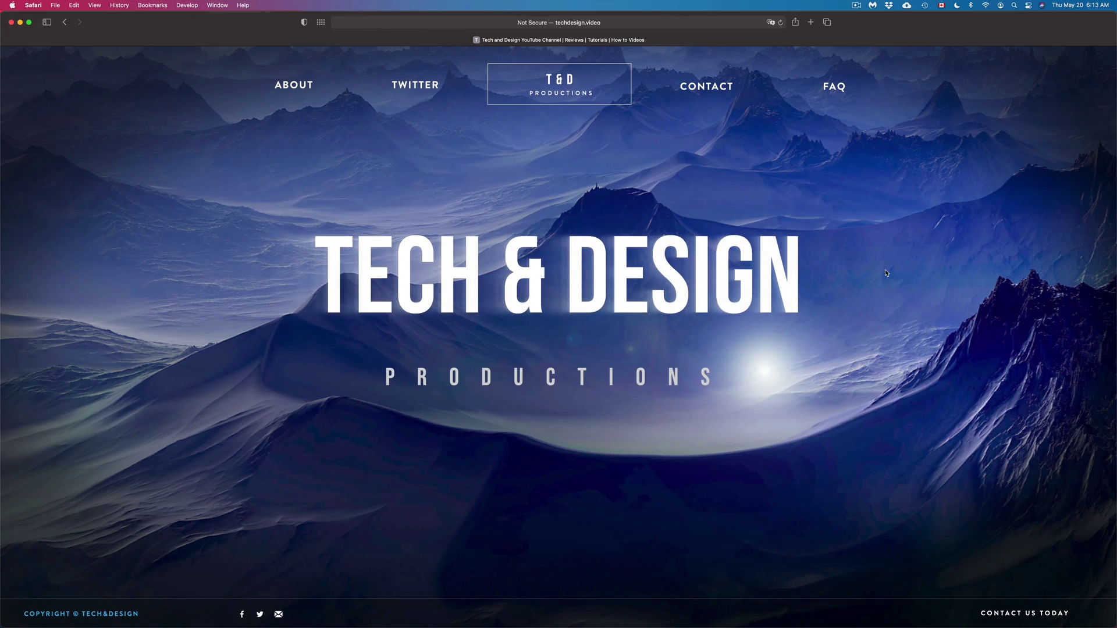